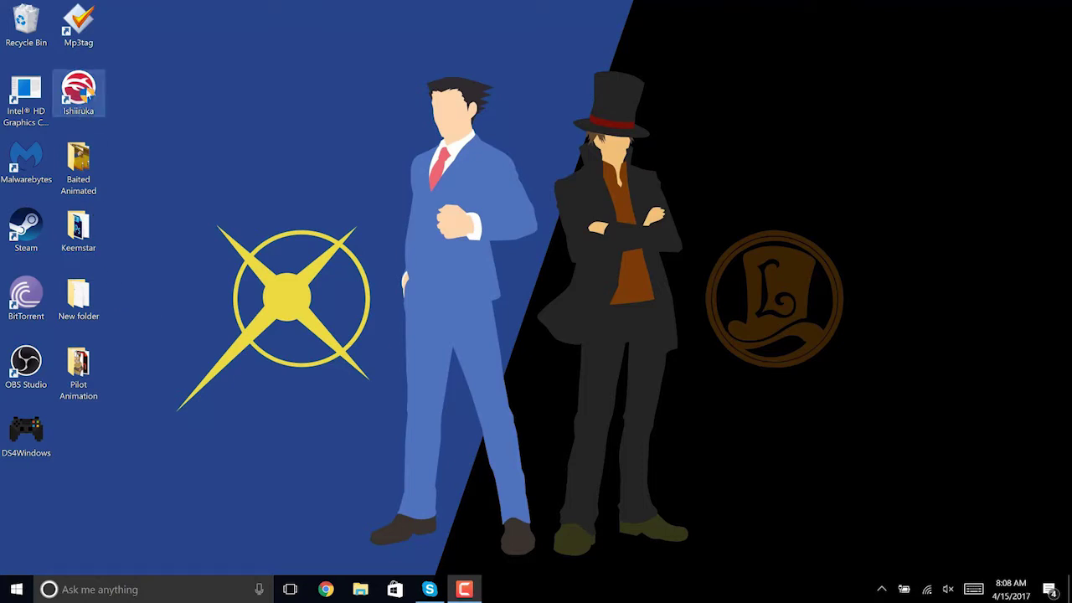
Launch Ishiiruka-Dolphin and enable Dump Textures in the advanced graphics settings.
double_click(78, 92)
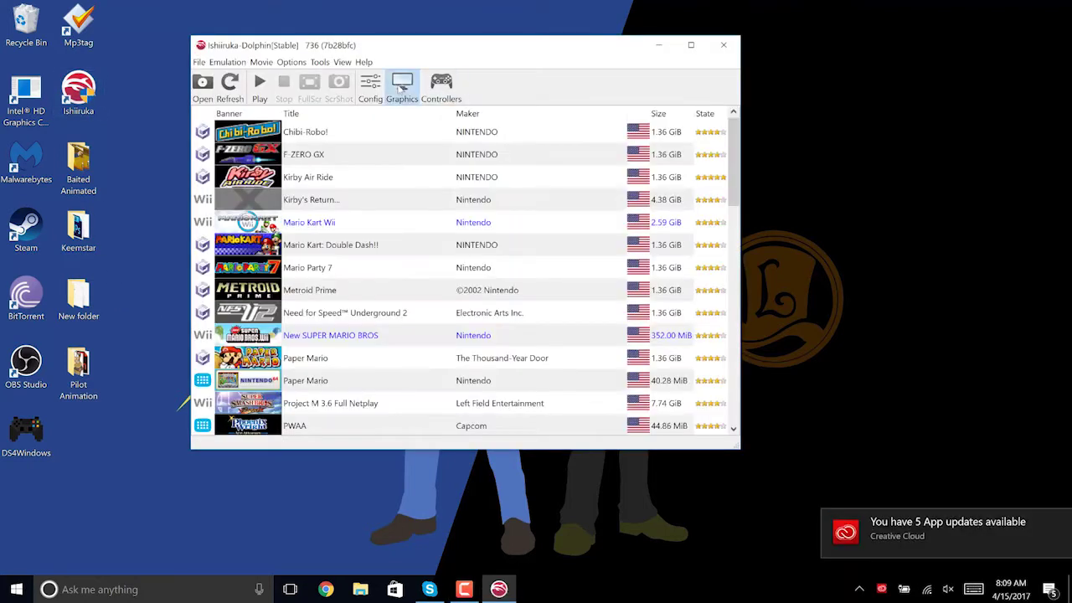
left_click(392, 84)
left_click(749, 64)
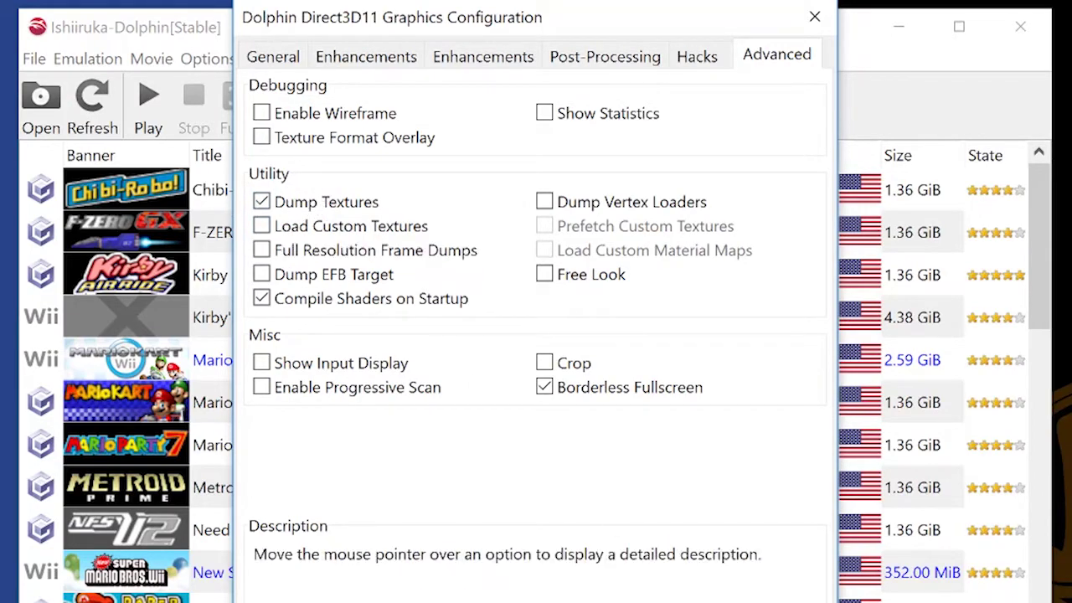
key("Escape")
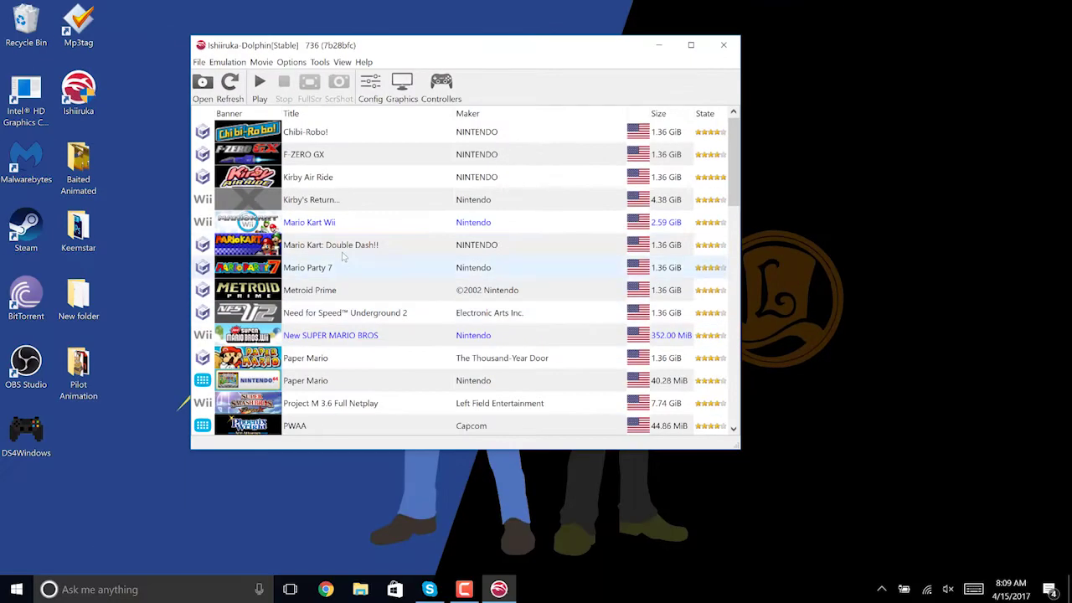
Start Mario Kart: Double Dash!! and raise the system volume to 12.
double_click(341, 249)
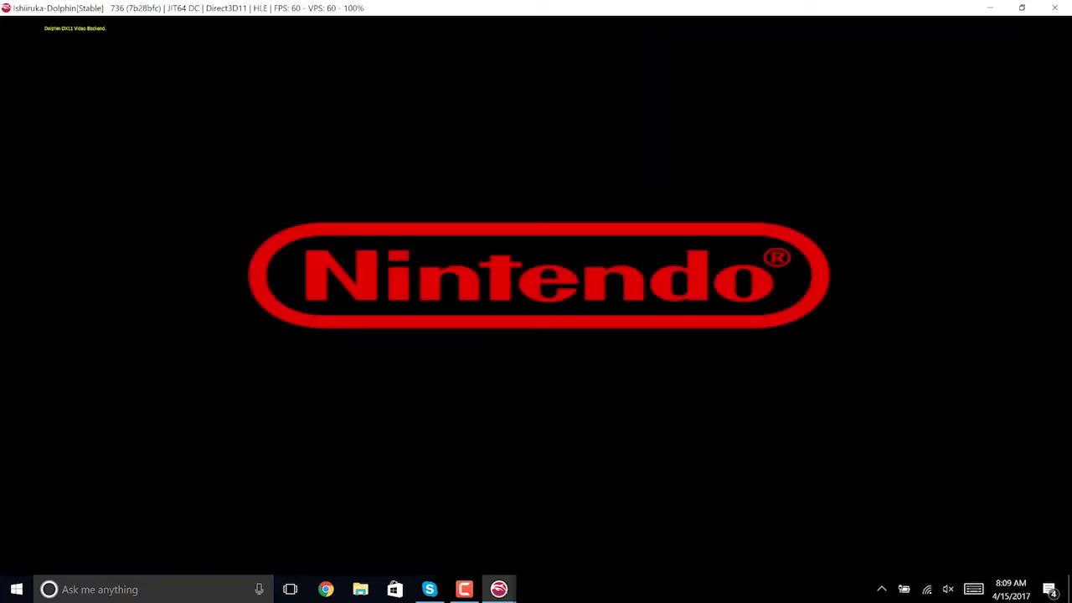
key("XF86AudioRaiseVolume")
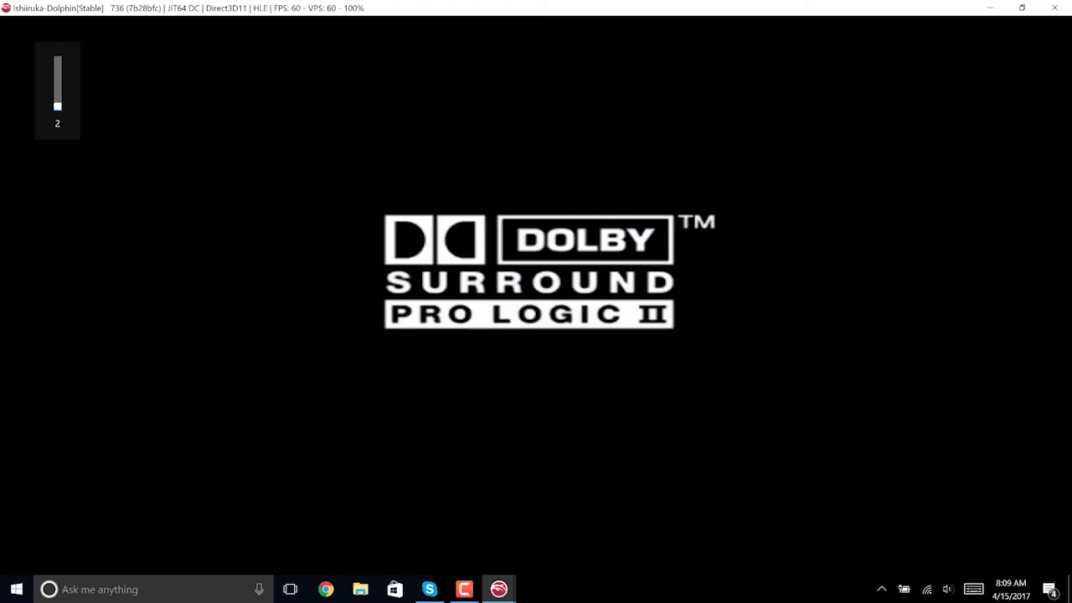
key("XF86AudioRaiseVolume")
key("XF86AudioRaiseVolume")
key("XF86AudioRaiseVolume")
key("XF86AudioRaiseVolume")
key("XF86AudioRaiseVolume")
key("XF86AudioRaiseVolume")
key("XF86AudioRaiseVolume")
key("XF86AudioRaiseVolume")
key("XF86AudioRaiseVolume")
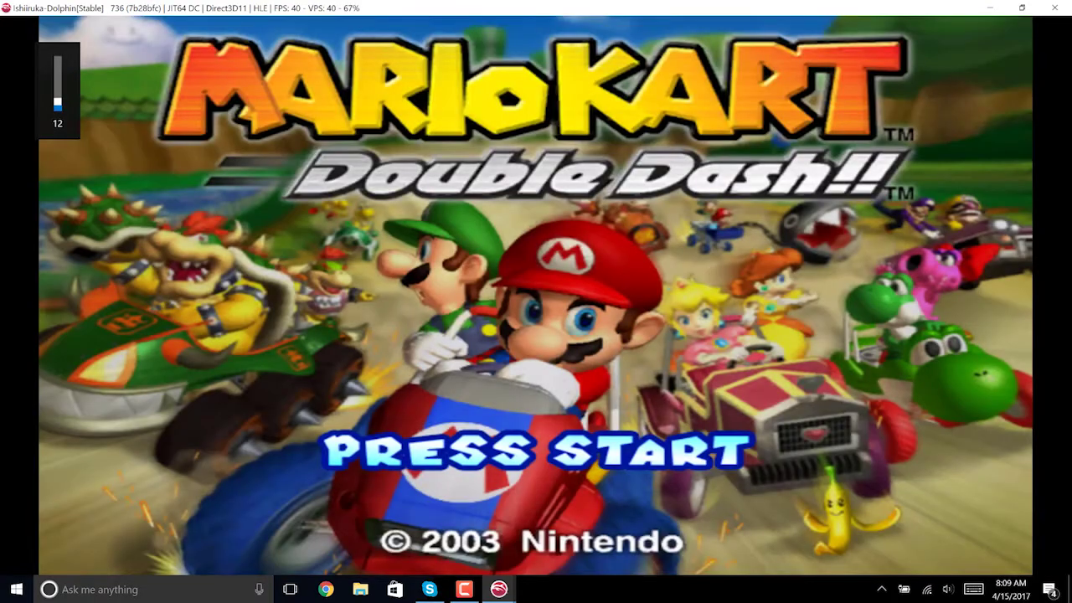
Advance past the title screen and Start Game to the player-count selection, and close the game.
key("Return")
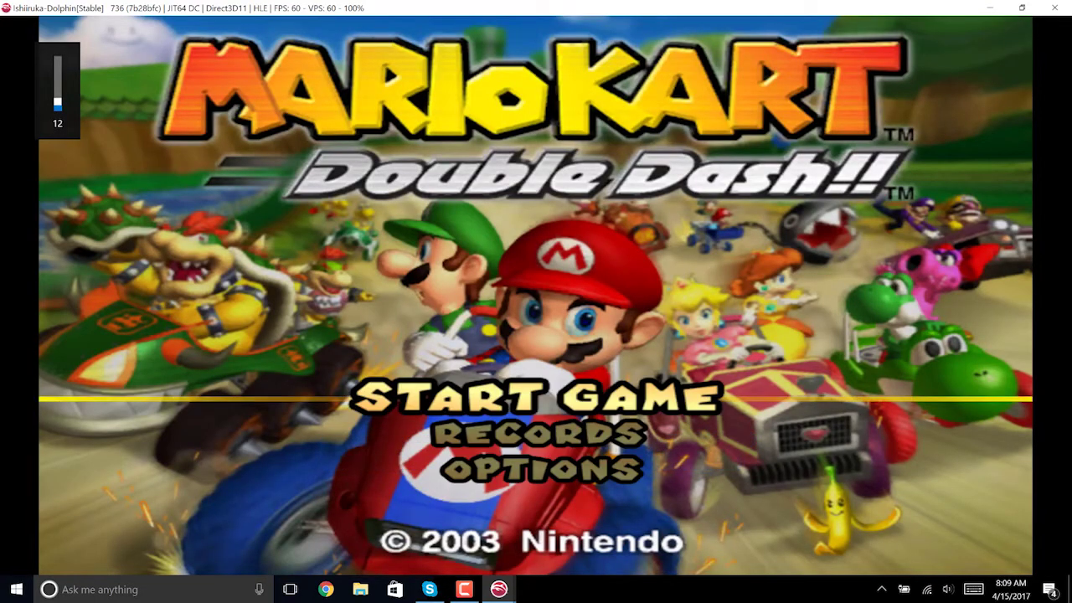
key("Return")
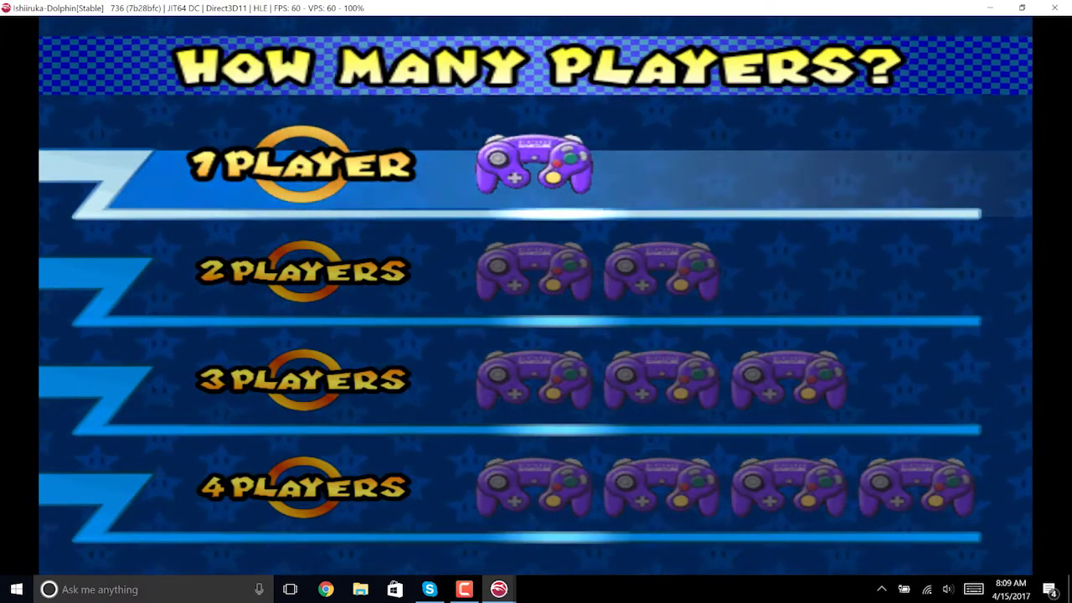
left_click(1054, 7)
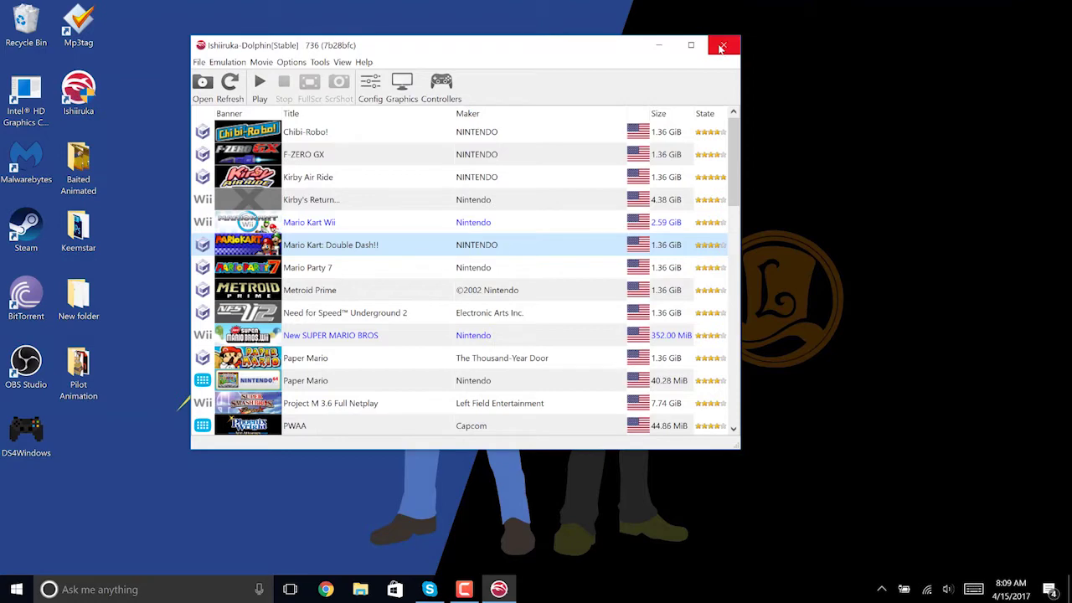
In File Explorer, open the dumped textures folder D:\Emulators\Ishiiruka\User\Dump\Textures\GM4E01.
left_click(360, 589)
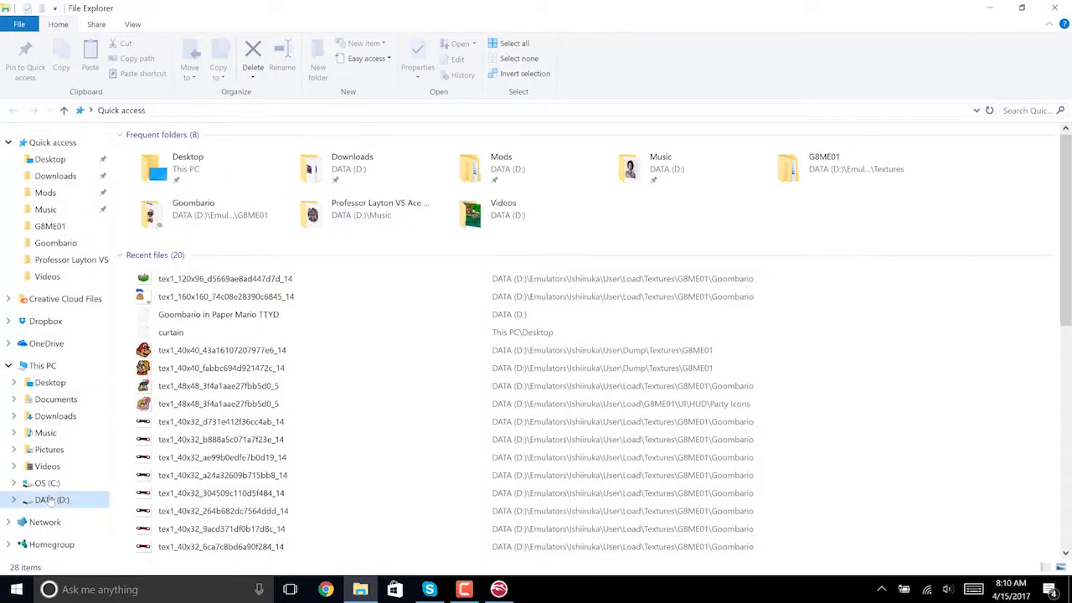
left_click(52, 500)
double_click(155, 214)
left_click(153, 242)
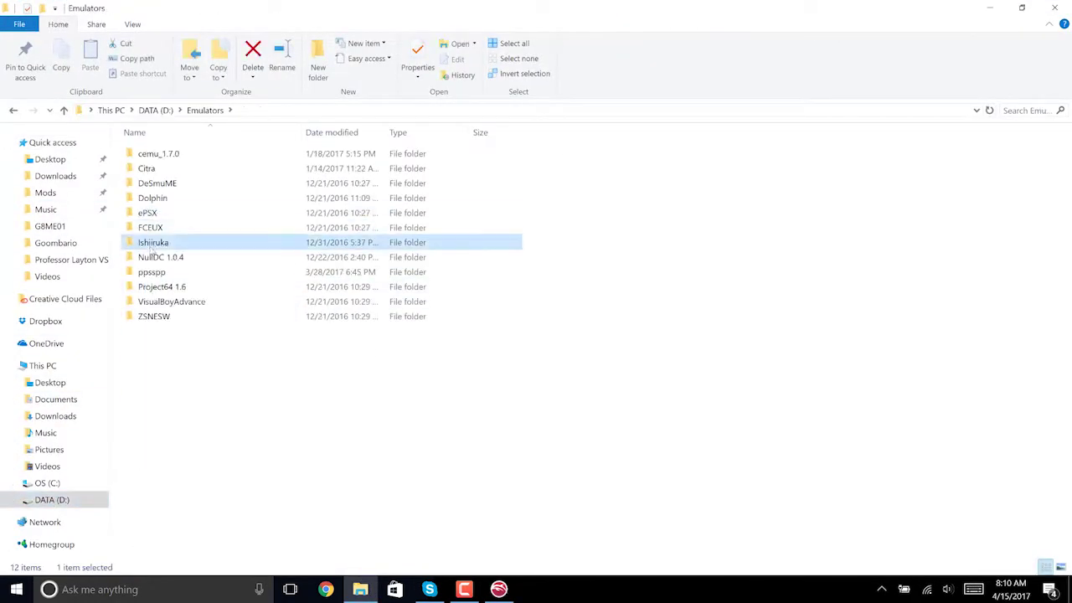
double_click(153, 245)
double_click(156, 186)
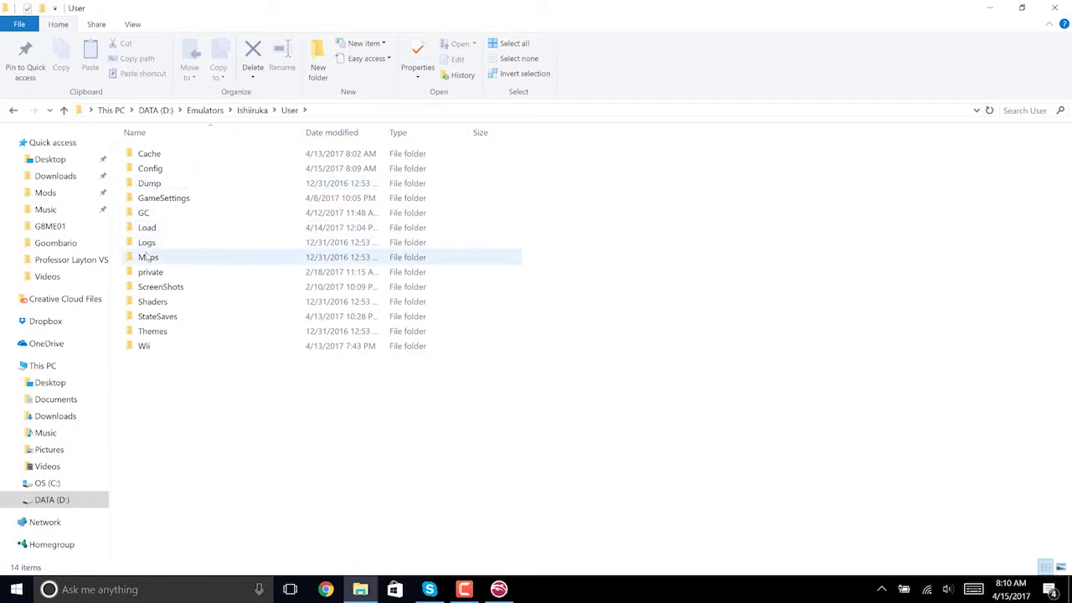
left_click(148, 184)
double_click(148, 184)
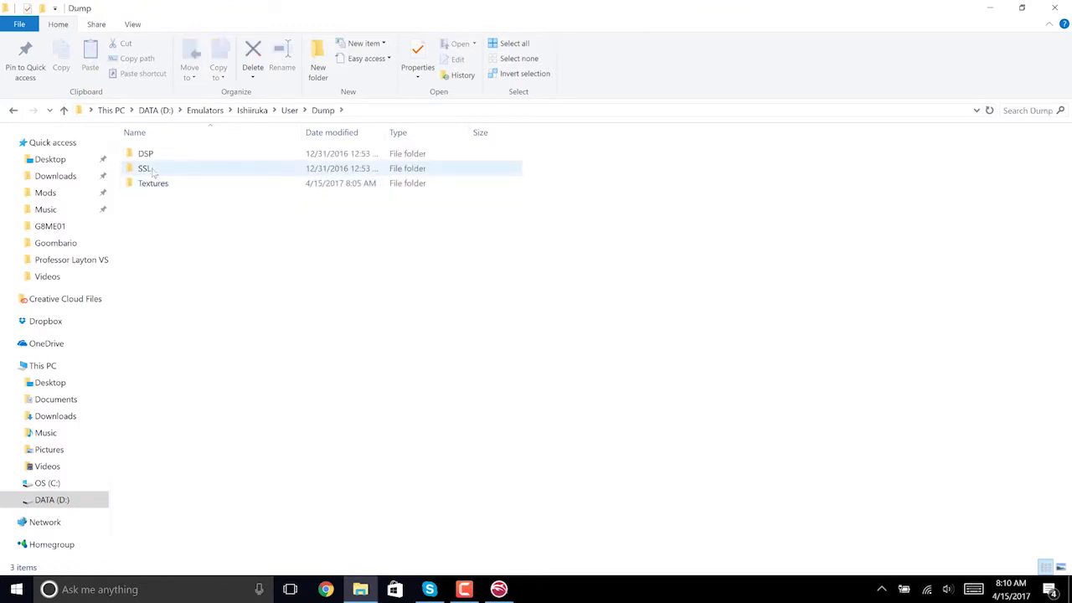
double_click(149, 183)
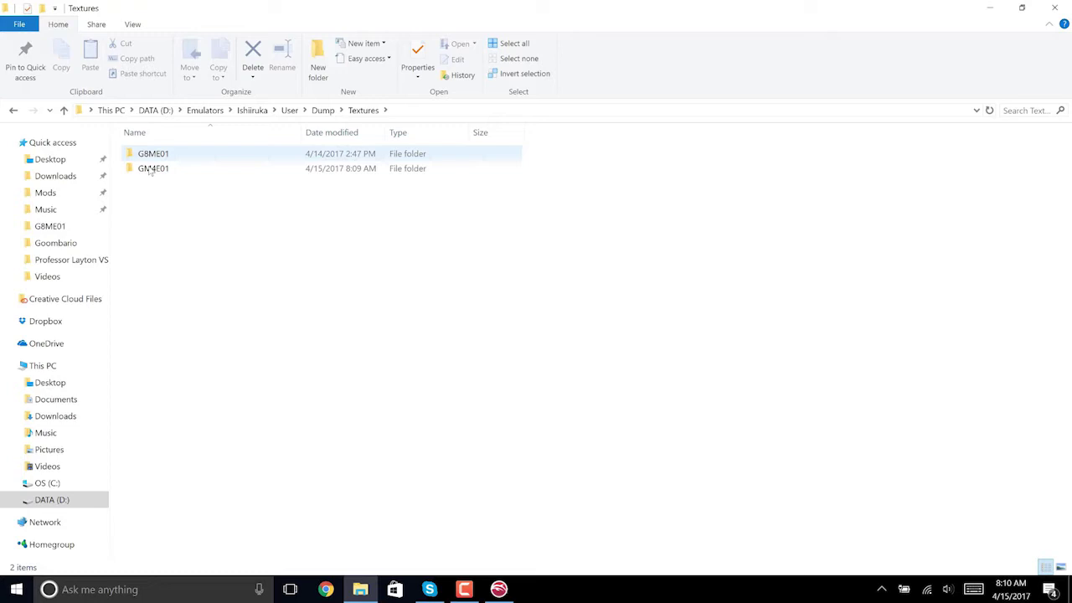
double_click(150, 171)
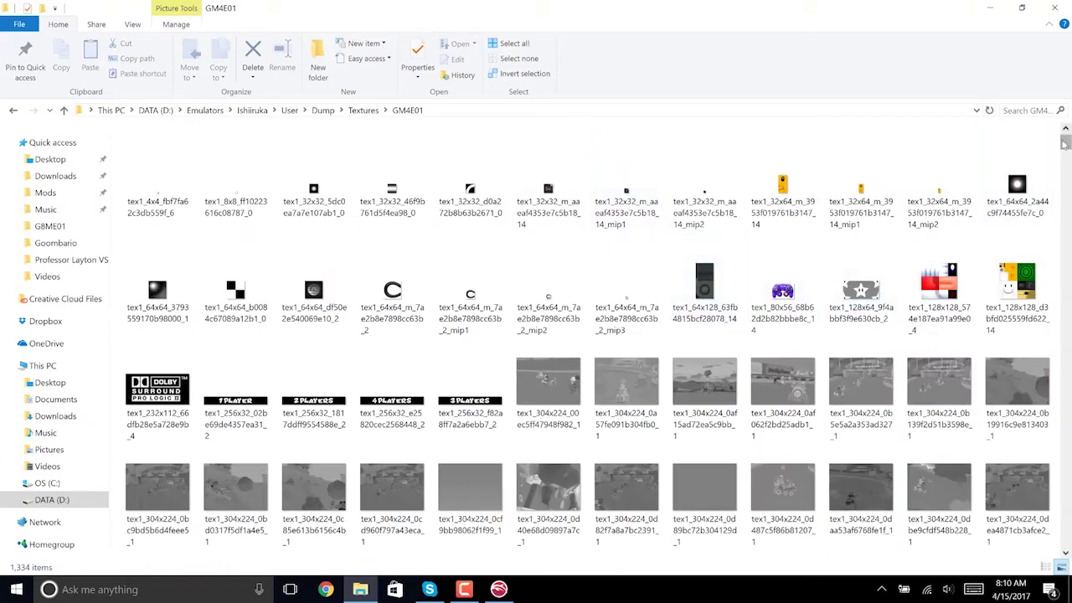
Find the texture tex1_608x448_8659e05c3424b04c_14 among the dumped files and open it in a maximized paint.net window.
left_click_drag(1066, 153, 1068, 543)
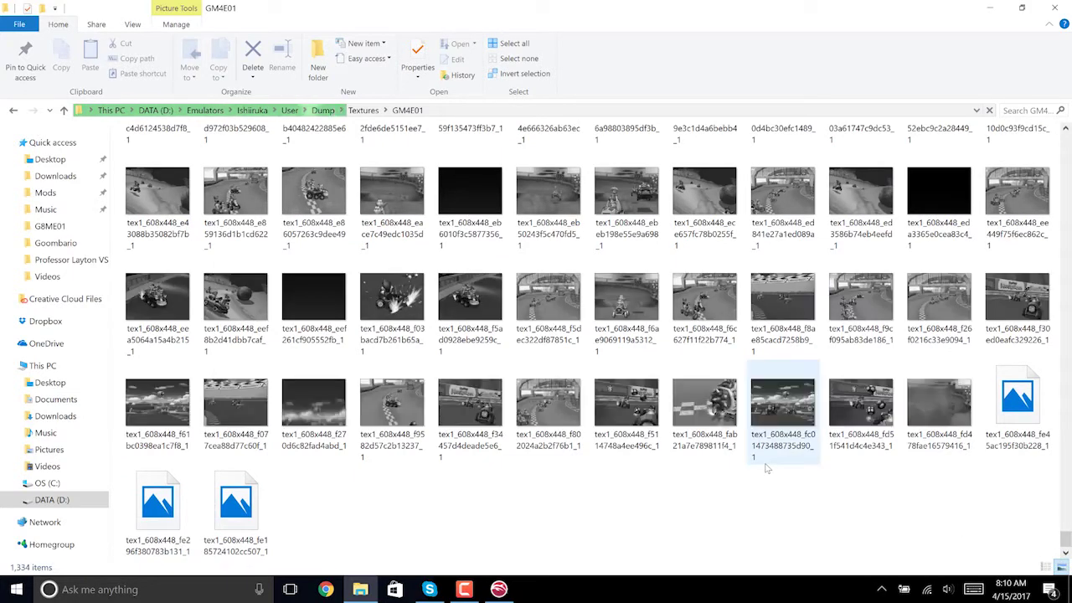
scroll(765, 469, "up", 10)
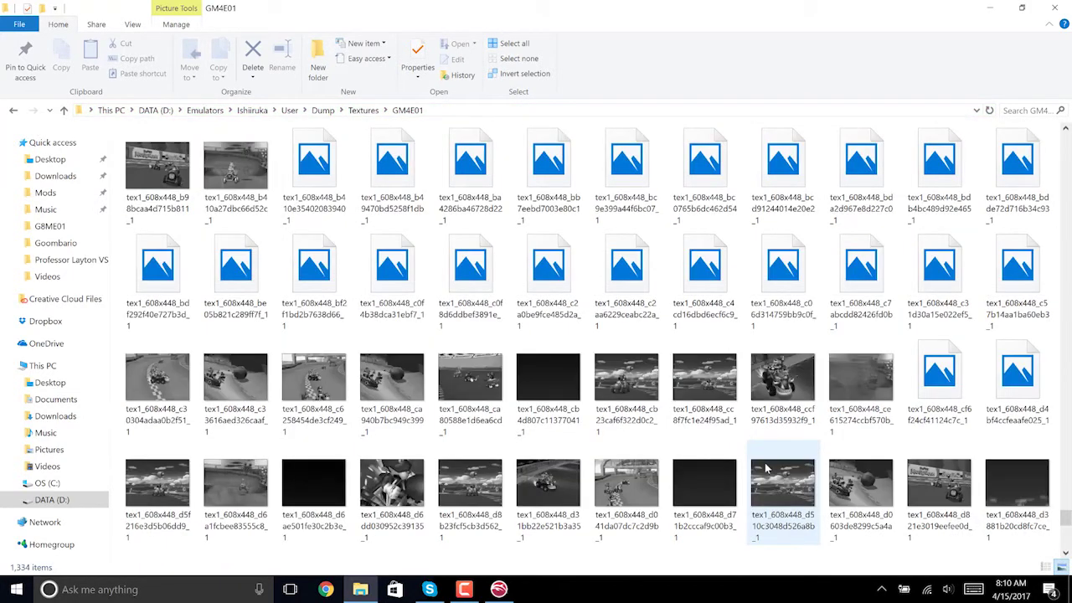
scroll(766, 469, "up", 3)
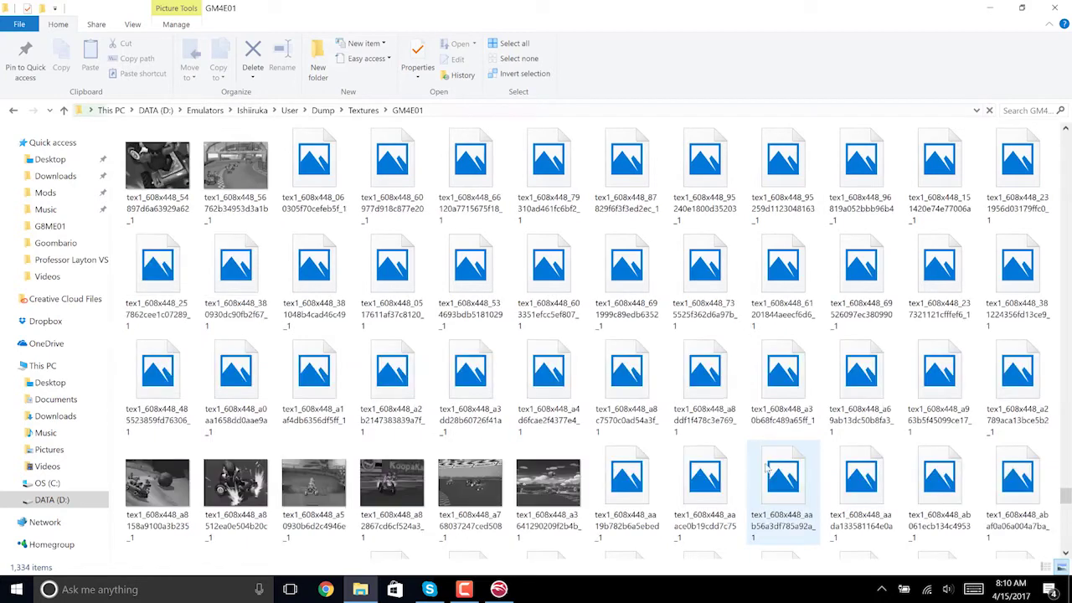
scroll(765, 469, "up", 3)
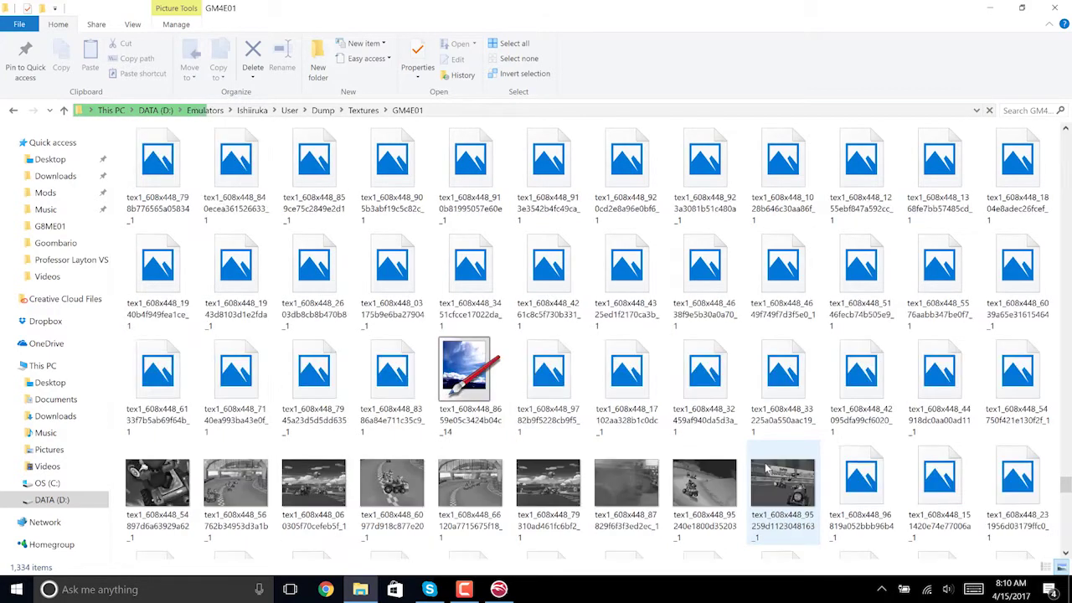
left_click(453, 392)
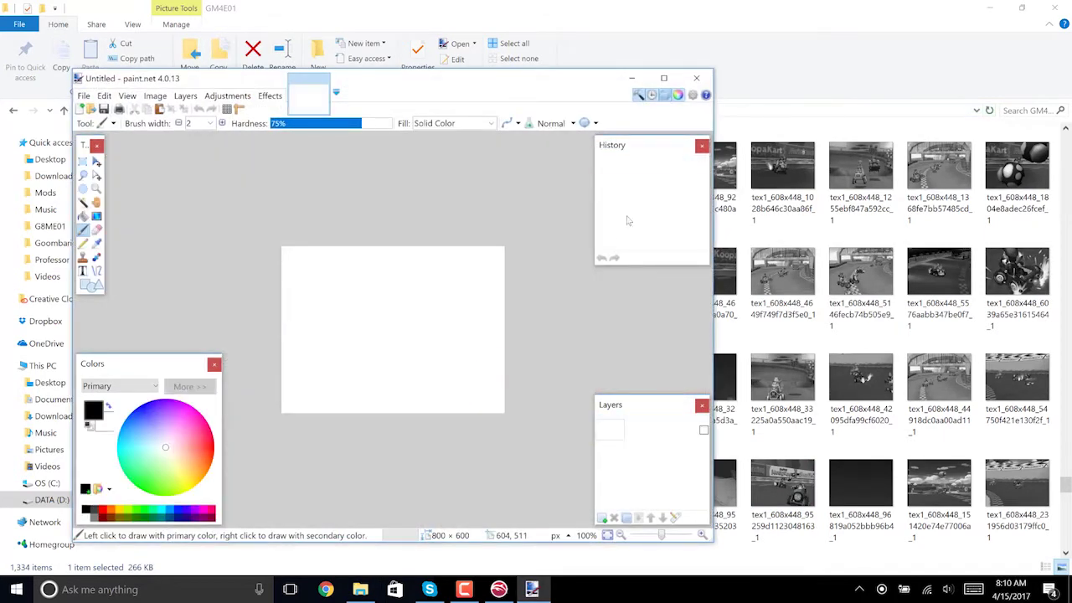
left_click(663, 78)
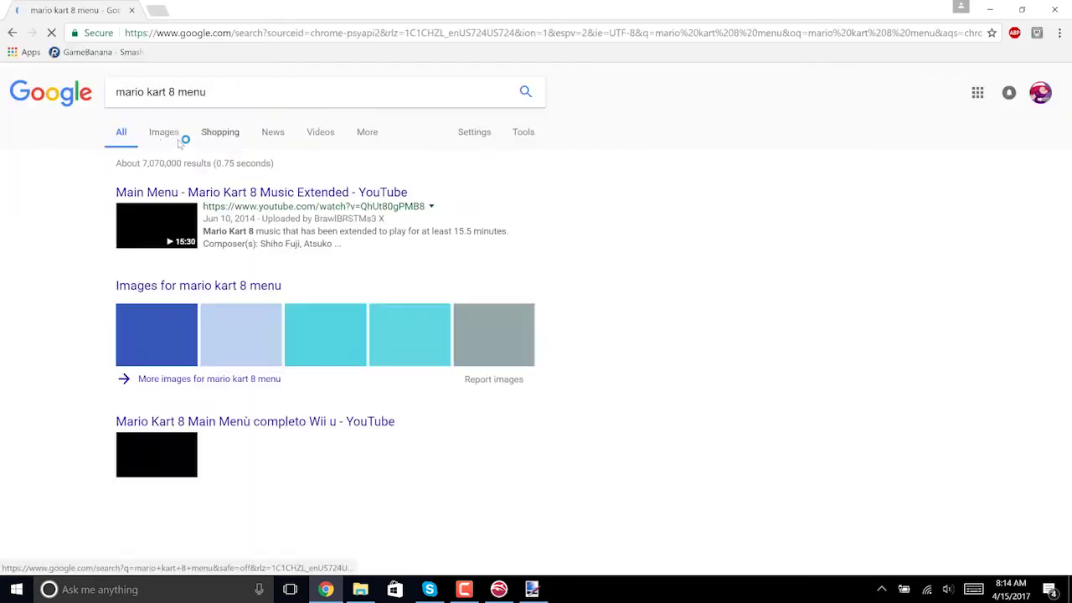
Cover the texture with a "mario kart 8 menu" web image scaled to the canvas, and save it with DXT5 (Interpolated Alpha) compression.
left_click(163, 134)
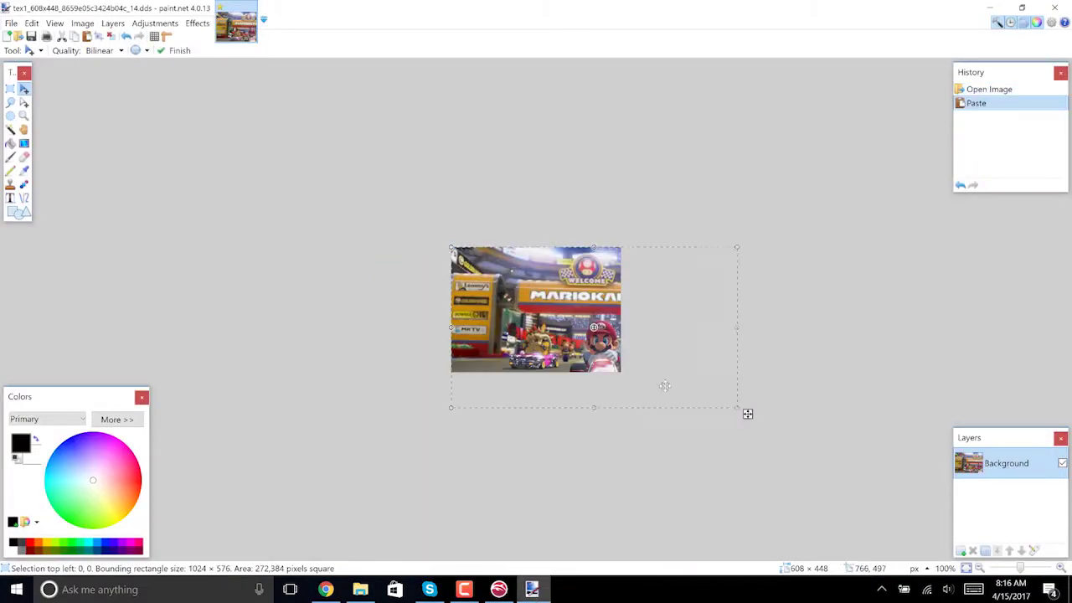
left_click_drag(747, 411, 659, 378)
key("ctrl+d")
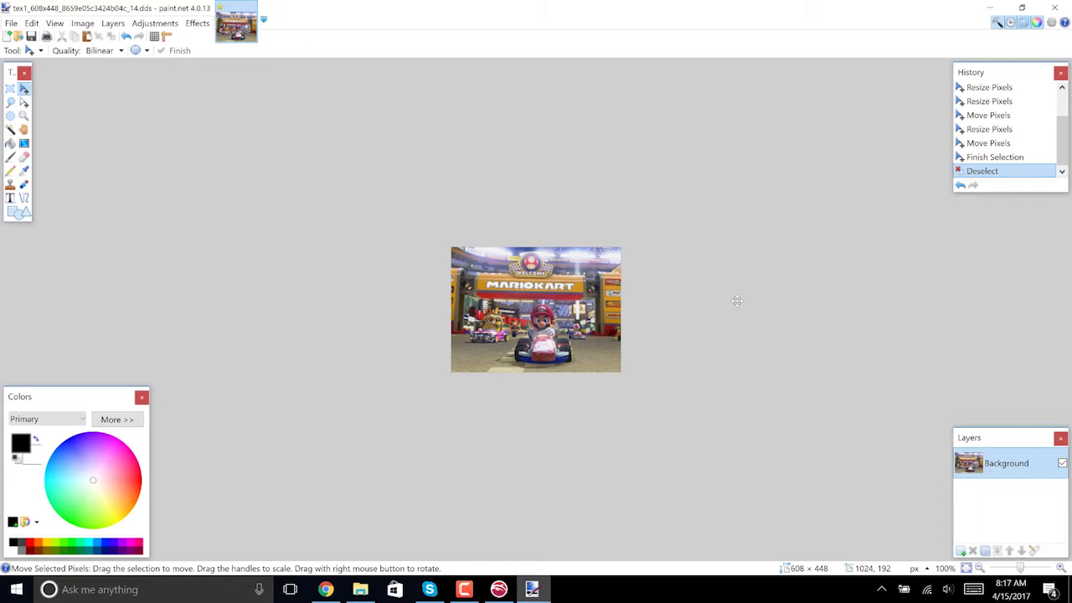
left_click(32, 36)
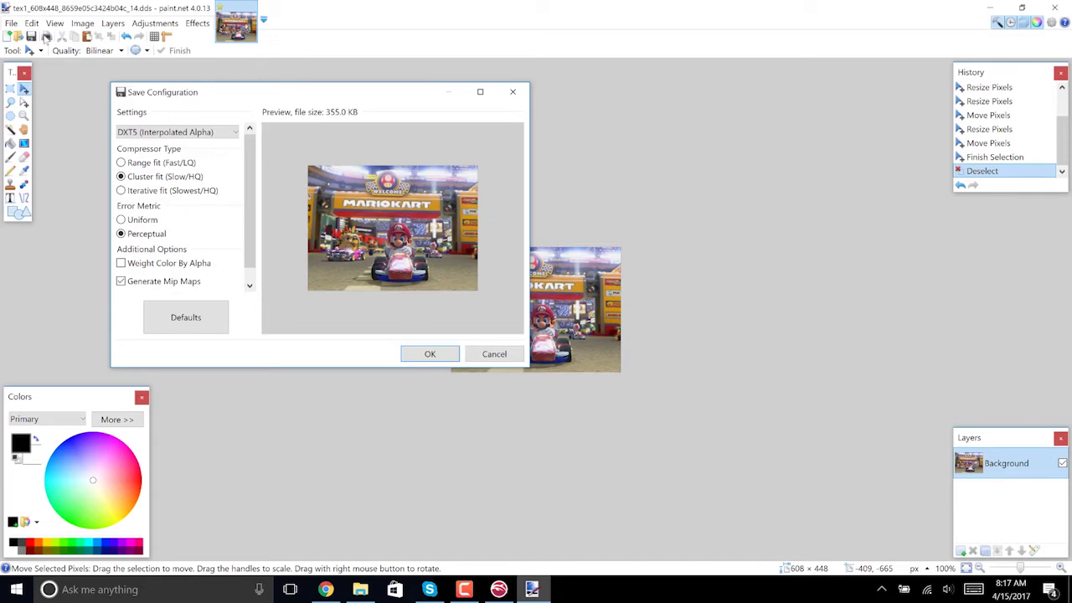
left_click(429, 354)
In File Explorer, create a folder in User\Load\Textures named GM4E01, reusing the dump folder's name.
left_click(360, 589)
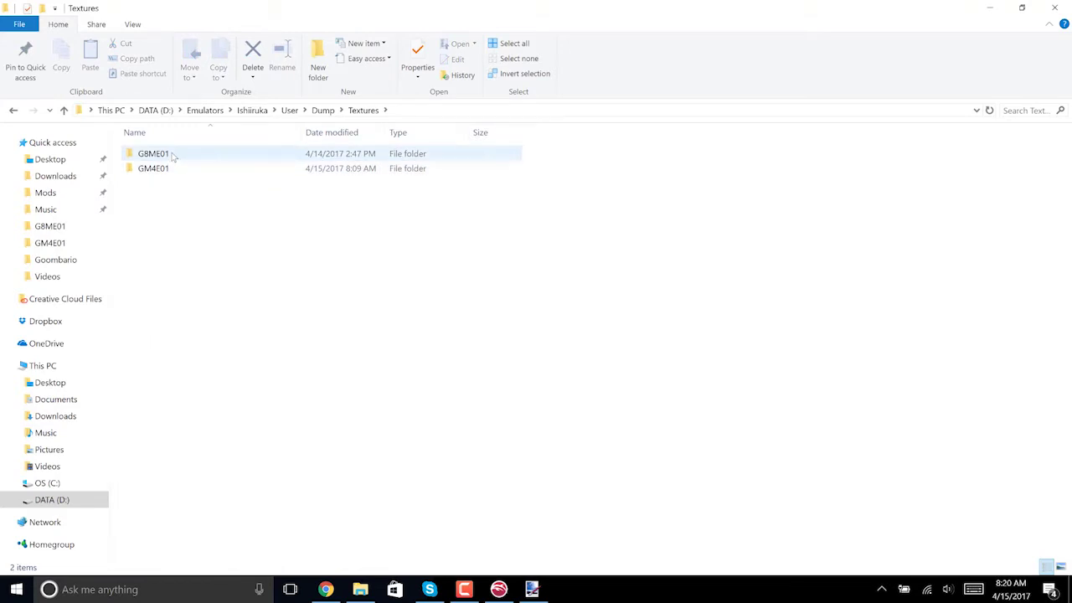
left_click(165, 169)
left_click(166, 169)
key("ctrl+c")
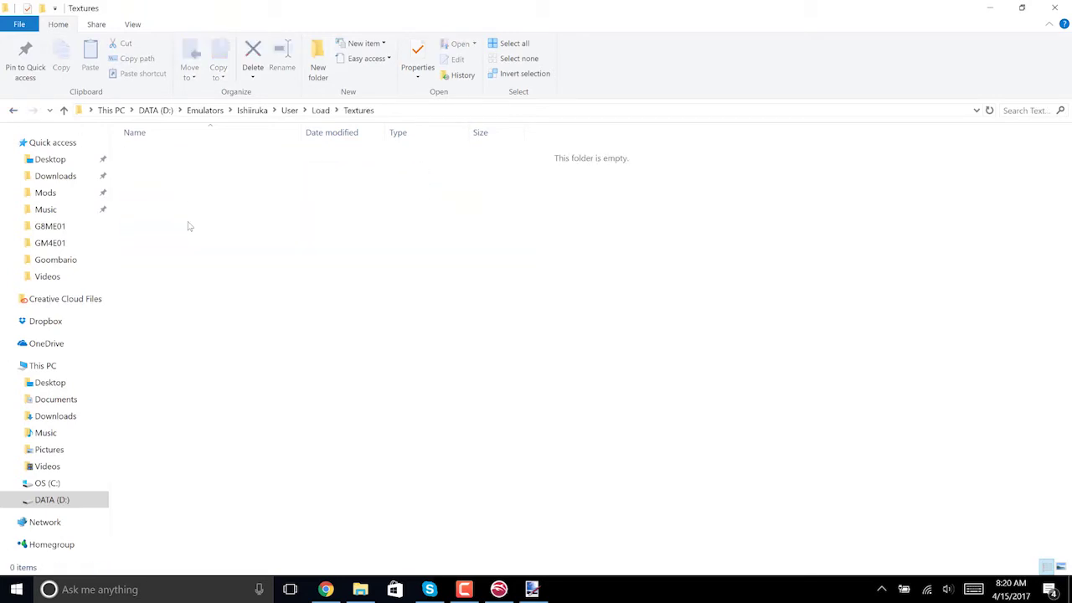
right_click(188, 224)
mouse_move(90, 394)
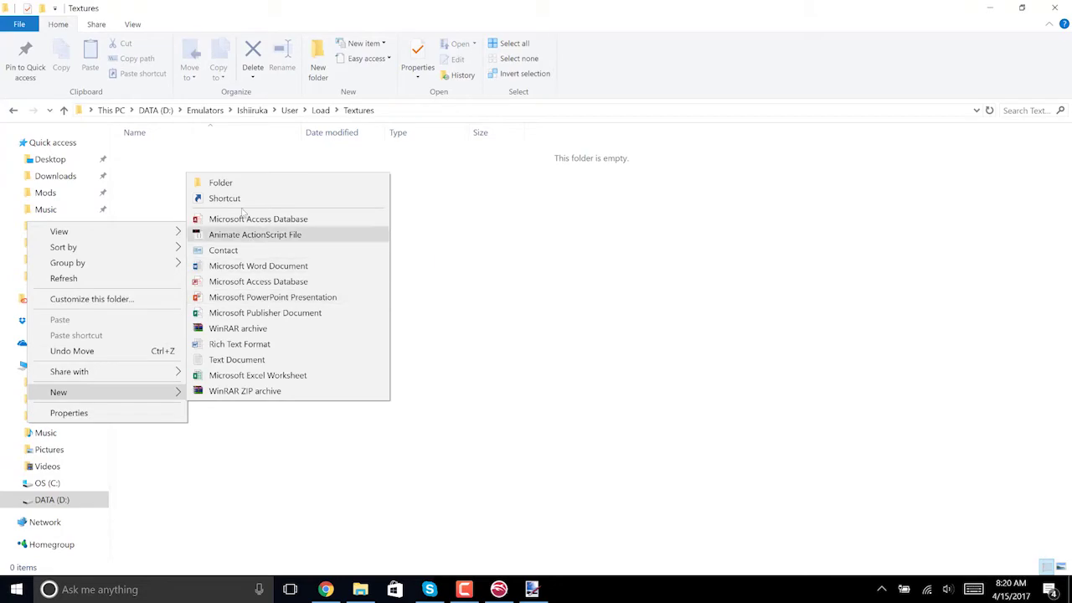
left_click(251, 179)
key("ctrl+v")
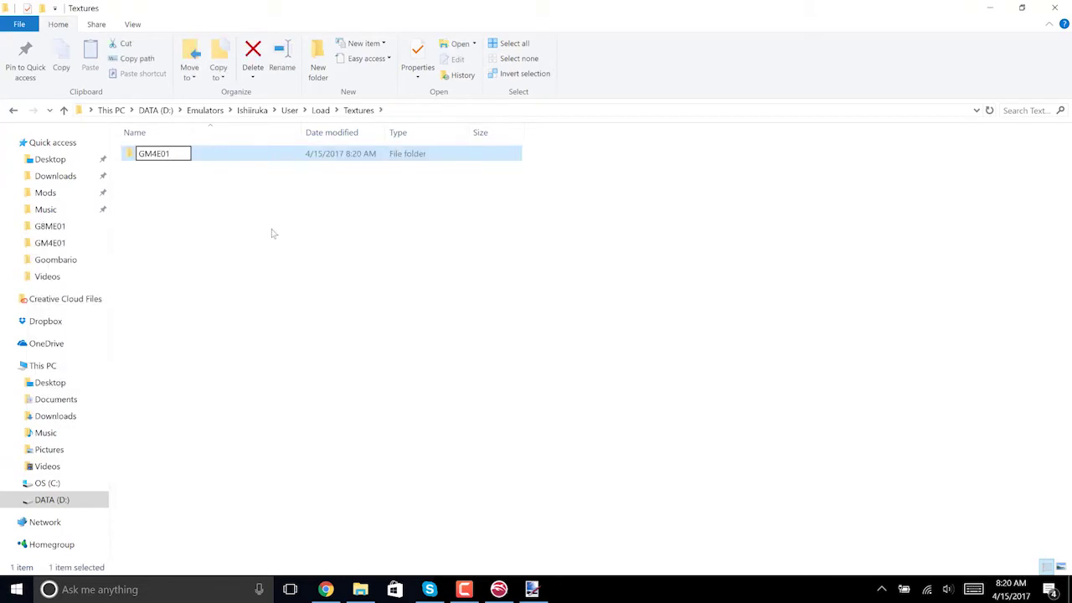
key("Return")
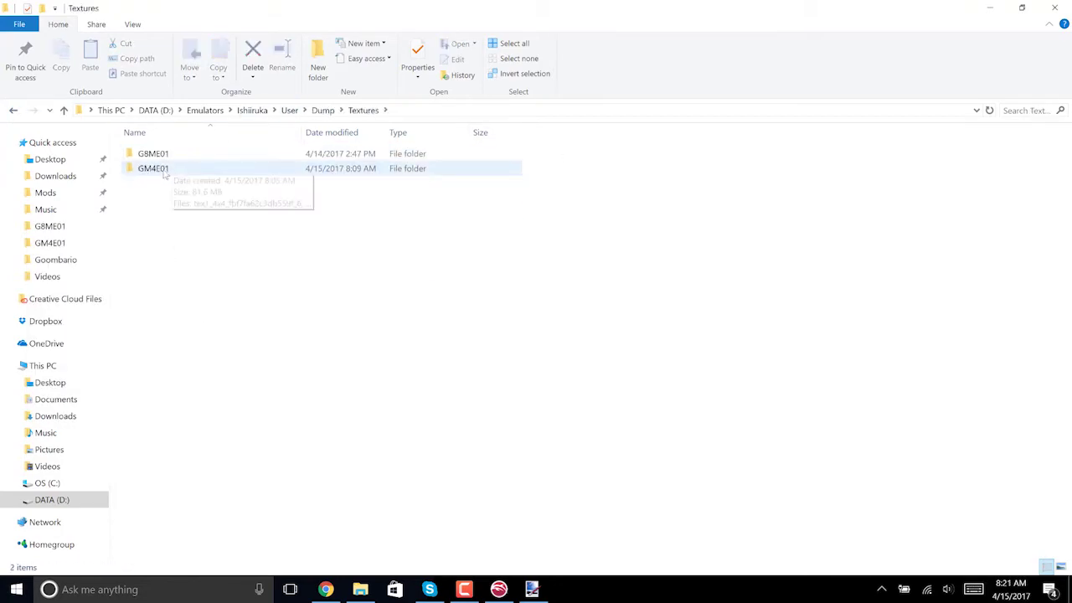
Copy the edited texture tex1_608x448_8659e05c3424b04c_14 from the dump folder into Load\Textures\GM4E01.
double_click(154, 171)
scroll(453, 473, "down", 3)
left_click(453, 474)
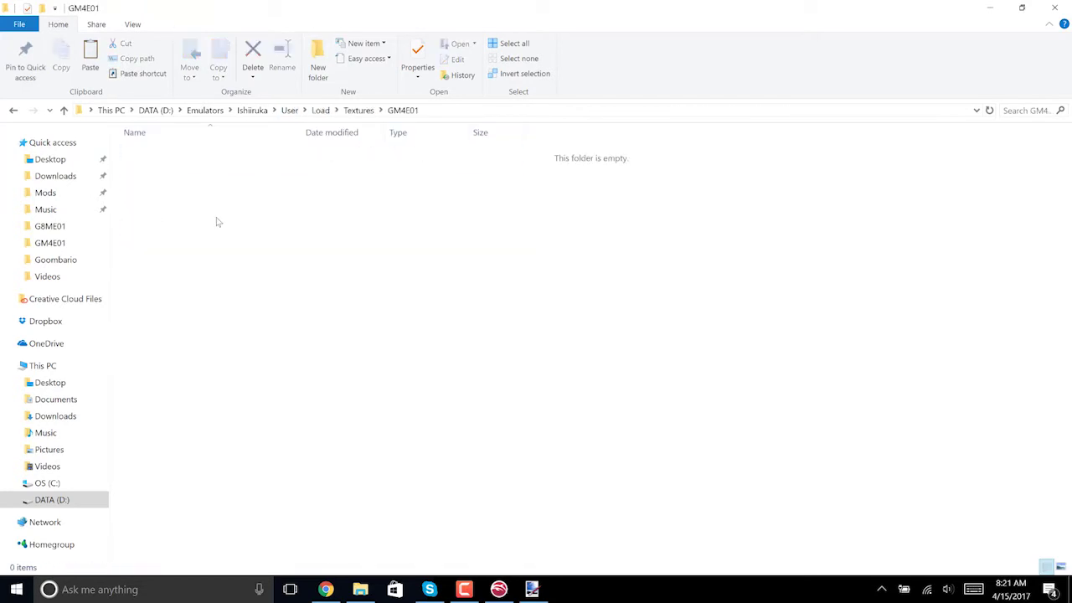
key("ctrl+v")
left_click(260, 256)
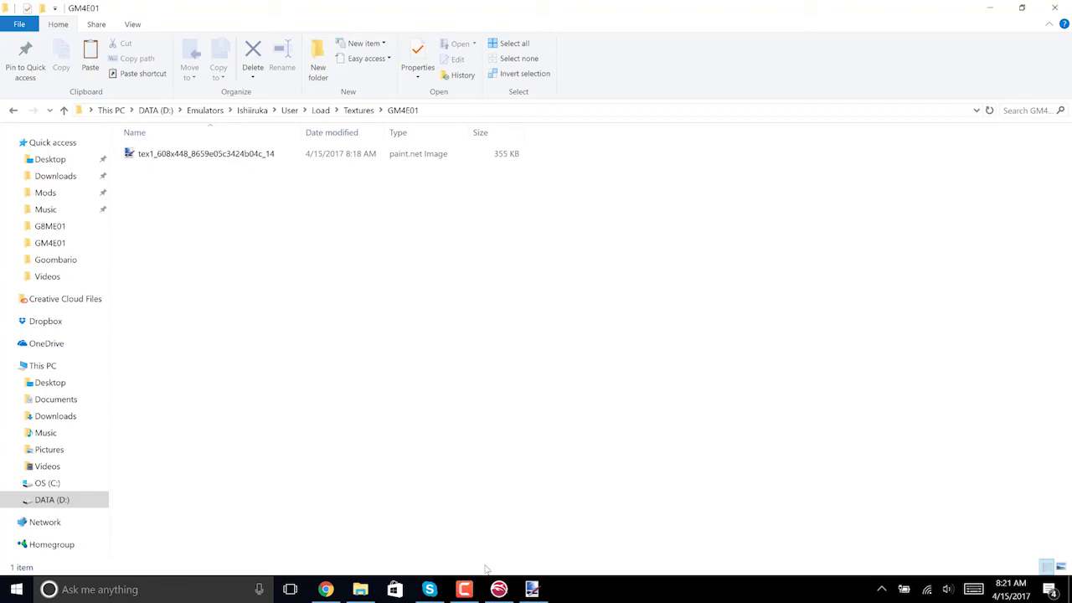
In Ishiiruka-Dolphin's advanced graphics settings, disable Dump Textures and enable Load Custom Textures.
left_click(499, 589)
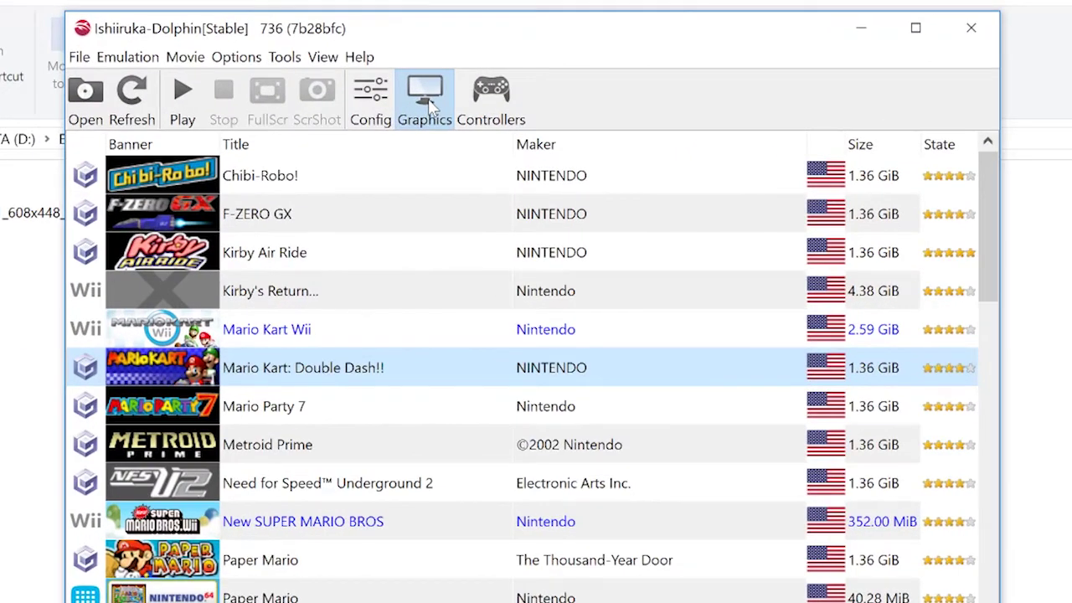
left_click(429, 102)
left_click(745, 60)
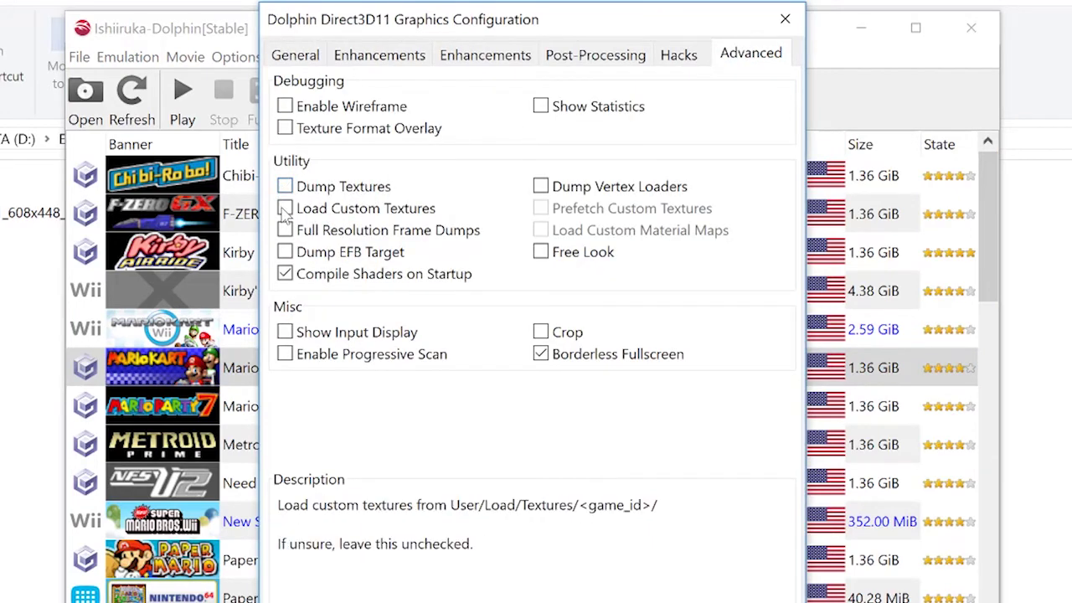
left_click(286, 210)
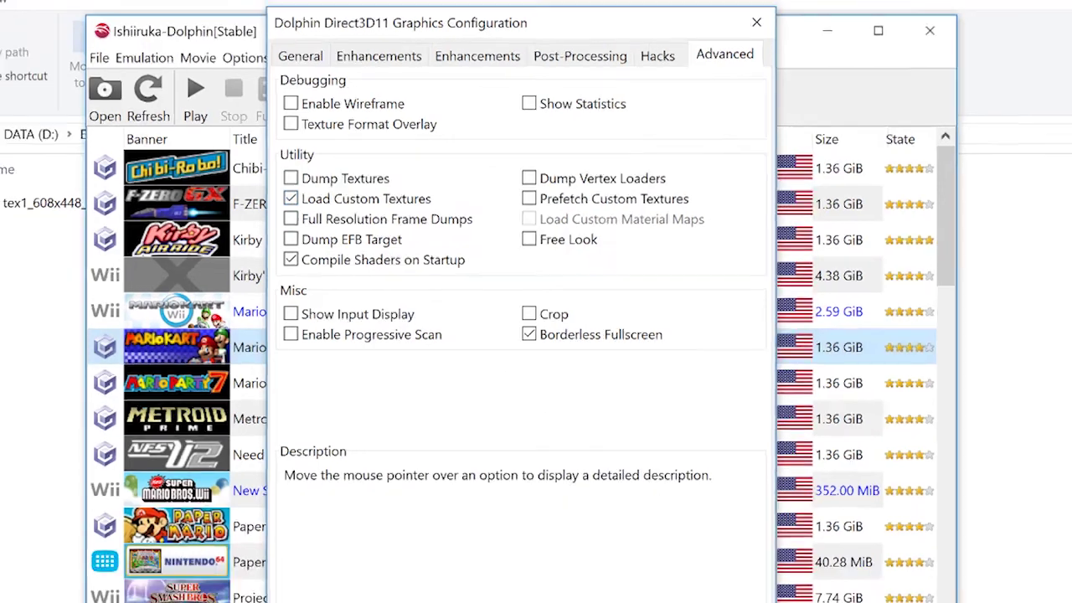
key("Escape")
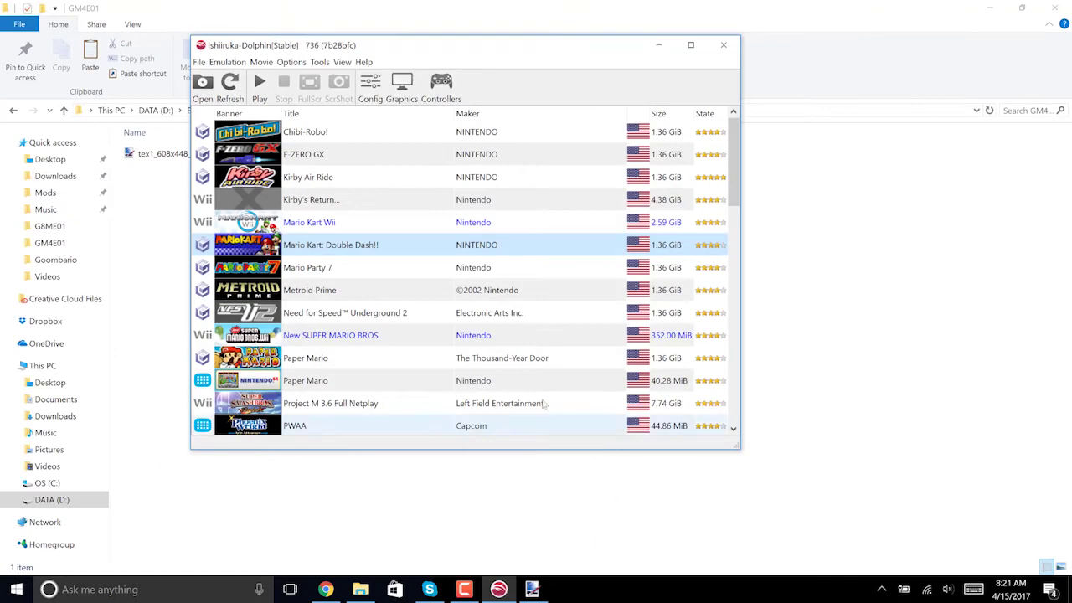
Launch Mario Kart: Double Dash!! with custom textures enabled.
double_click(328, 244)
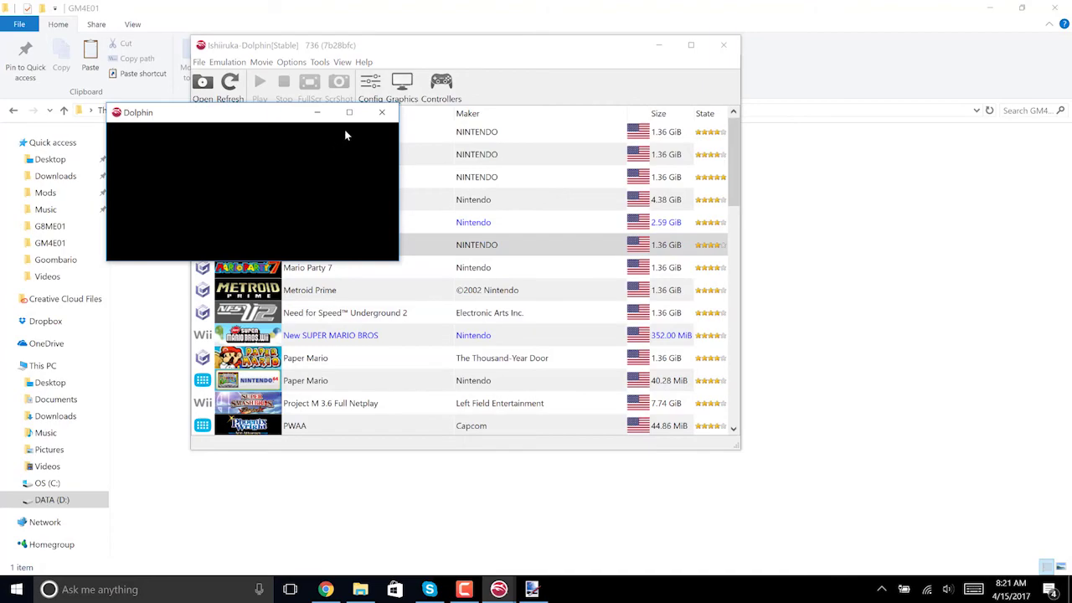